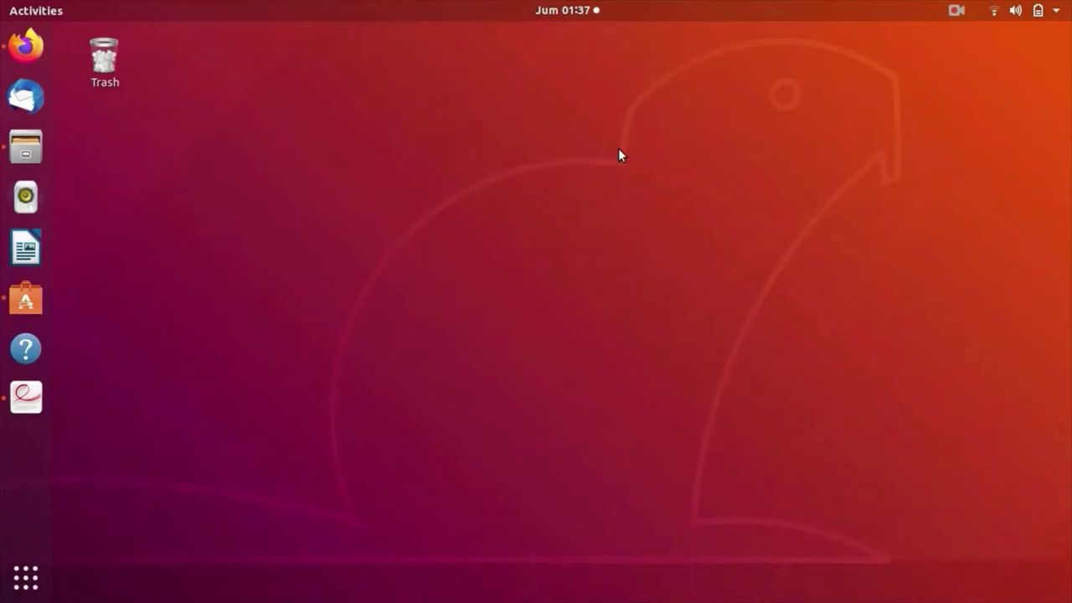
# Switch to Firefox and read Google Scholar's inclusion guidelines, highlighting the Eprints (eprints.org) recommendation under University Repositories.
pyautogui.click(25, 45)
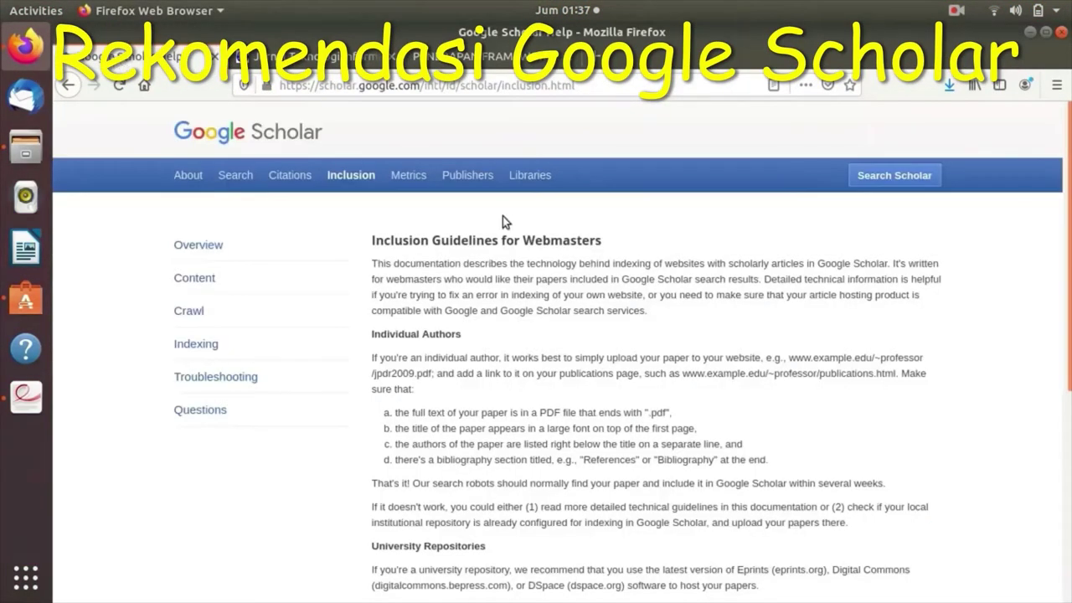
pyautogui.scroll(-2, 502, 220)
pyautogui.scroll(-3, 502, 216)
pyautogui.scroll(-2, 502, 216)
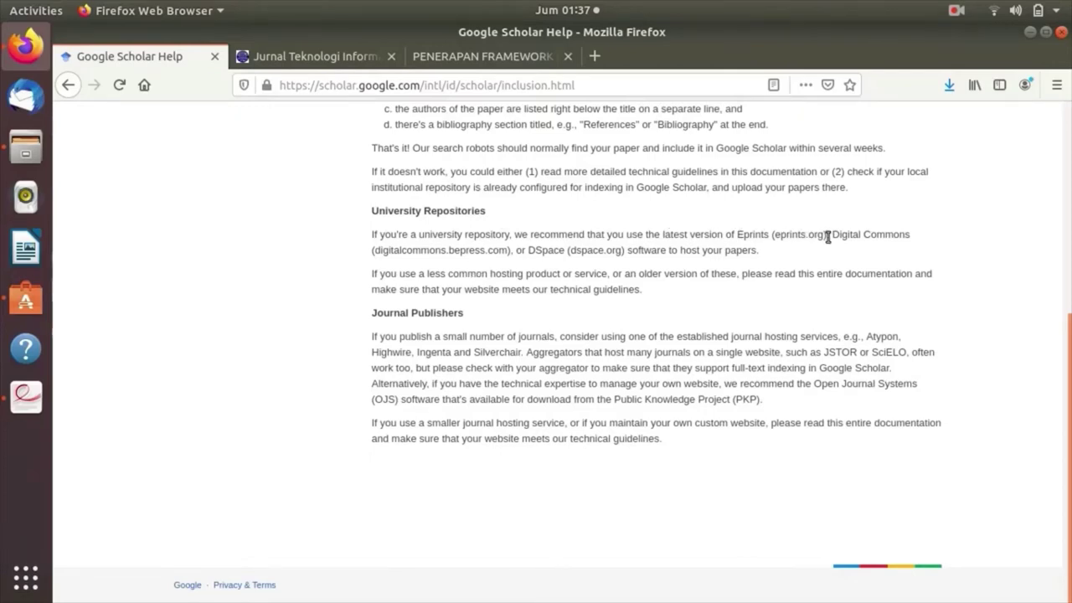
pyautogui.moveTo(827, 236); pyautogui.dragTo(735, 237)
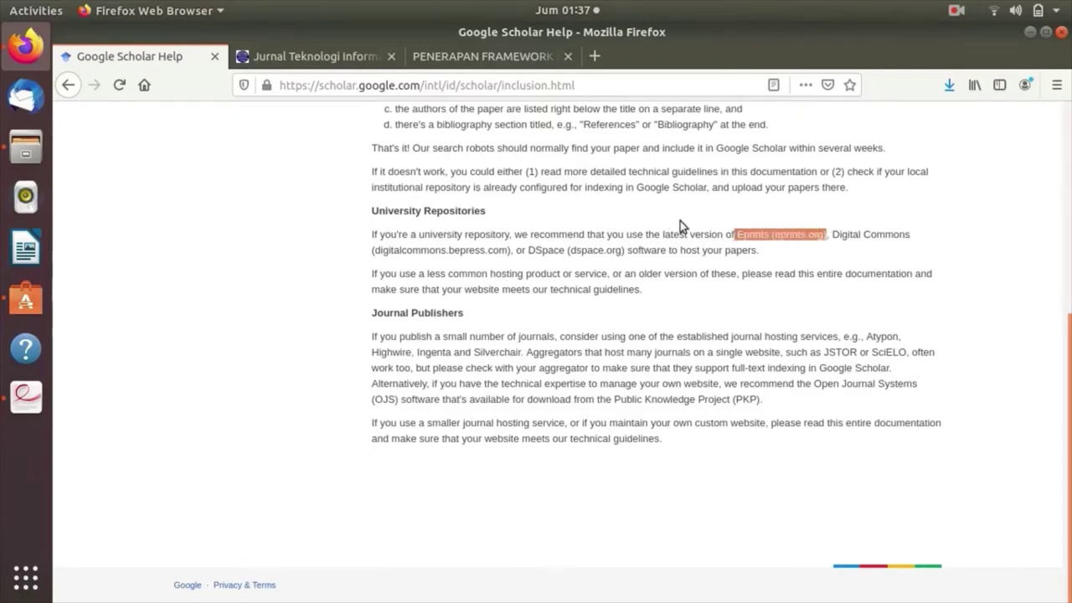
pyautogui.click(606, 206)
pyautogui.scroll(5, 606, 206)
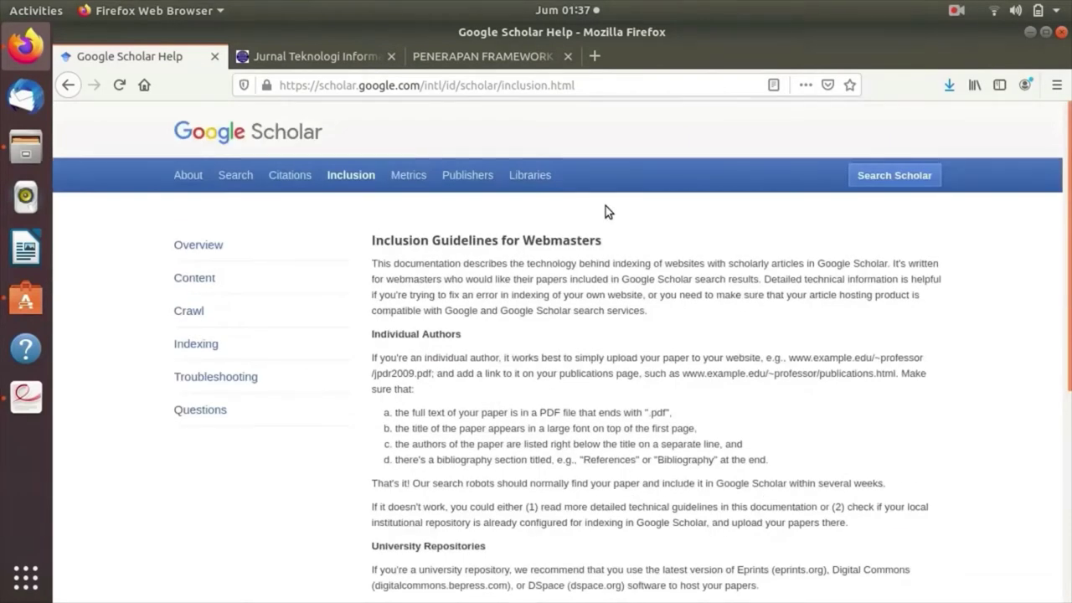
# Open the repository site repo.id in a new browser tab.
pyautogui.click(591, 55)
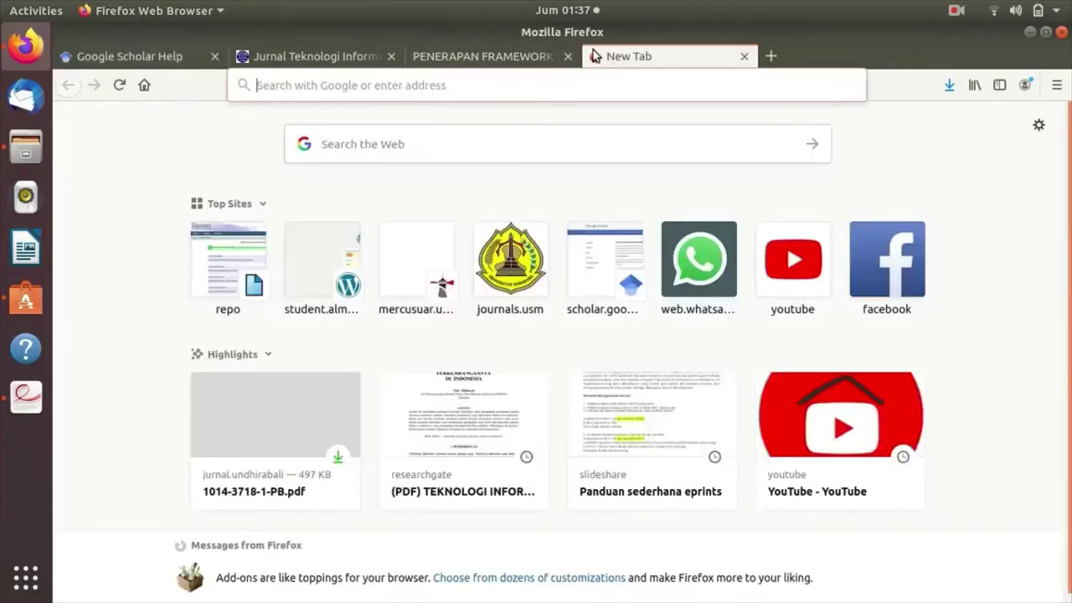
pyautogui.click(444, 87)
pyautogui.write('repo.id/')
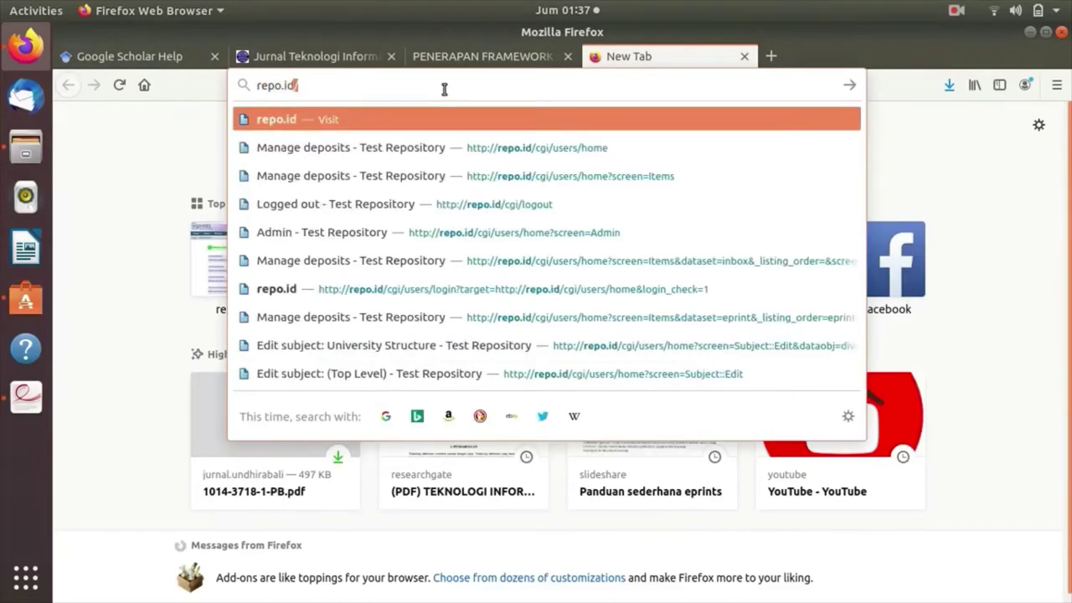
pyautogui.press('Return')
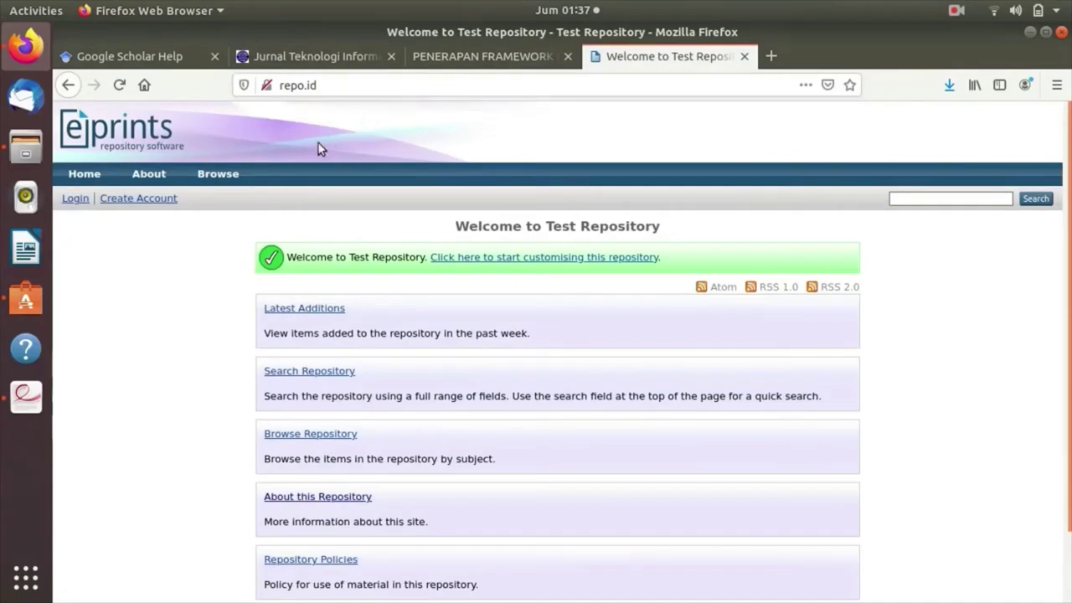
# Log in to the repository as the non-admin user with the saved username and password.
pyautogui.moveTo(218, 174)
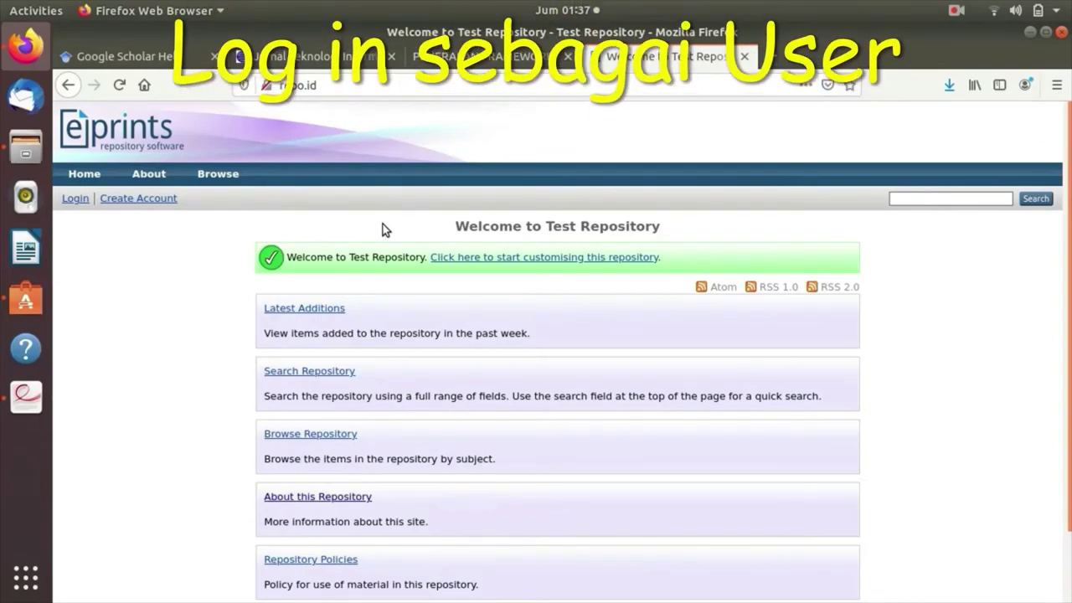
pyautogui.click(73, 199)
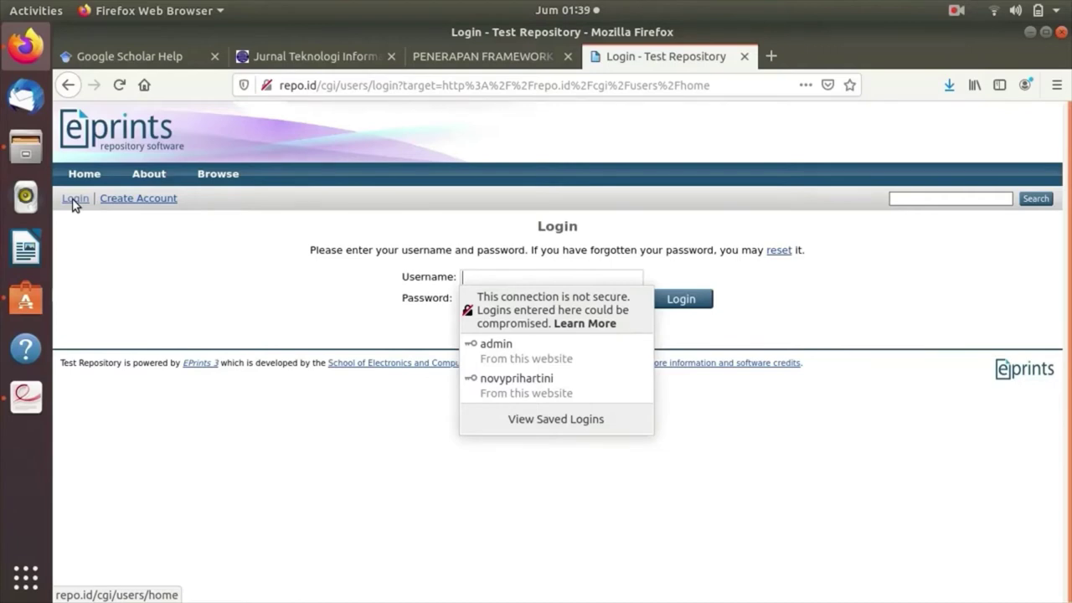
pyautogui.click(493, 385)
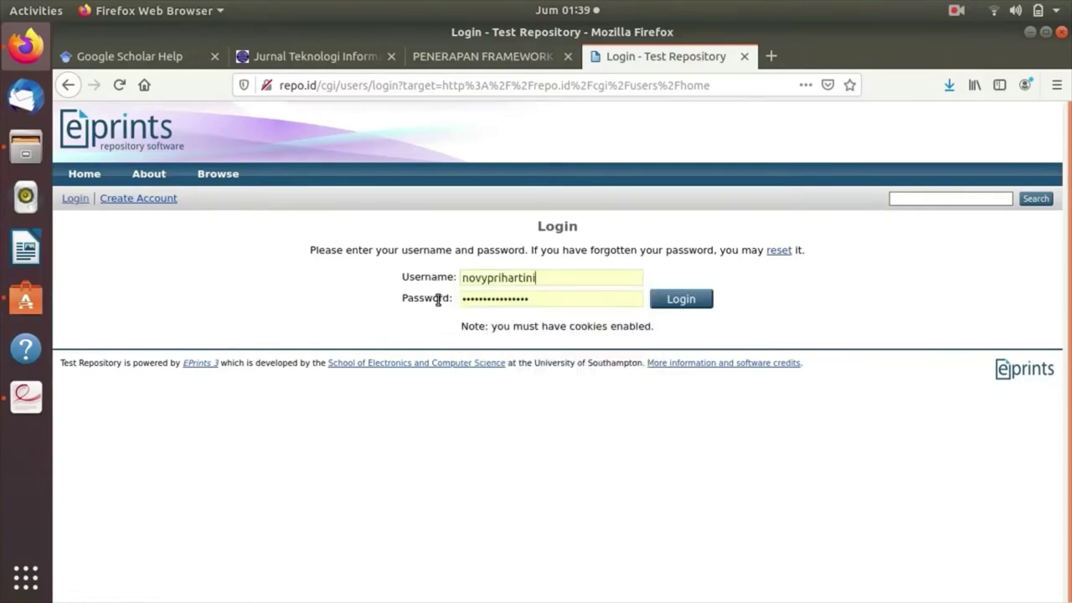
pyautogui.click(704, 300)
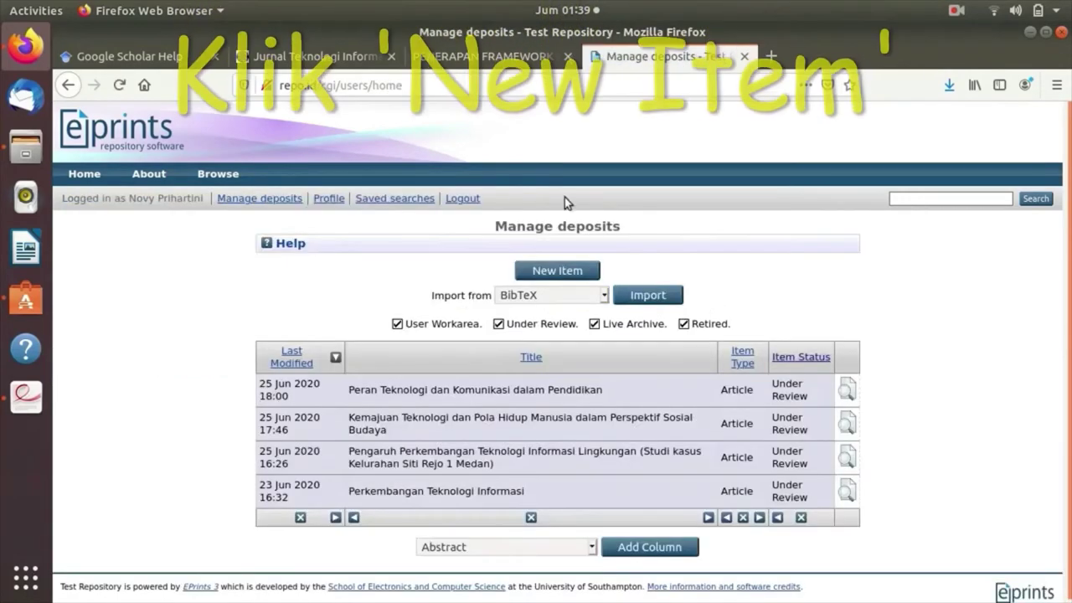
# Create a new deposit item of type Article and continue to the Upload stage.
pyautogui.click(590, 271)
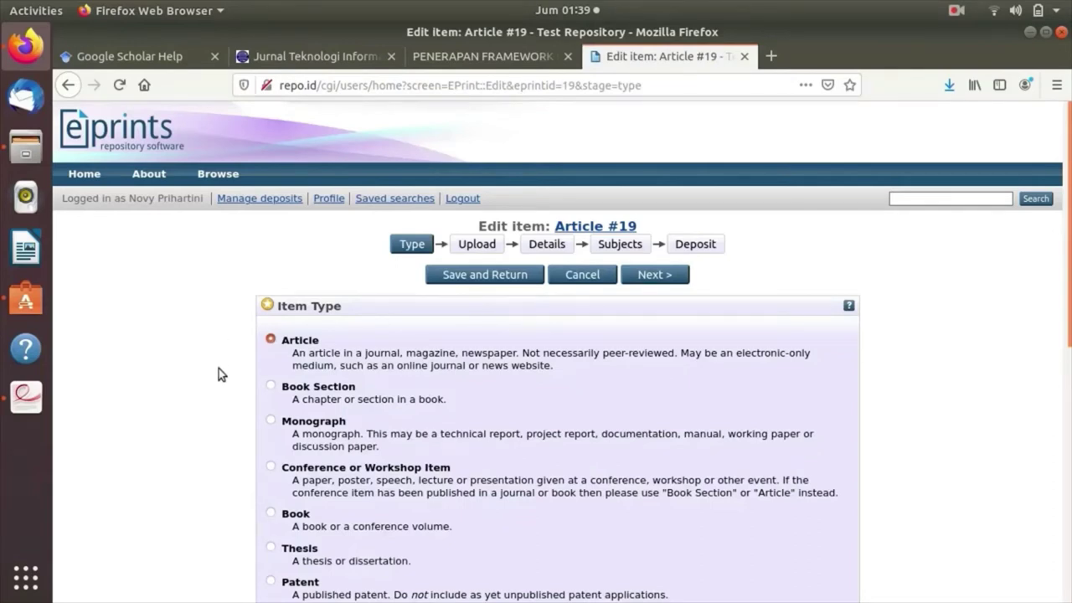
pyautogui.click(271, 341)
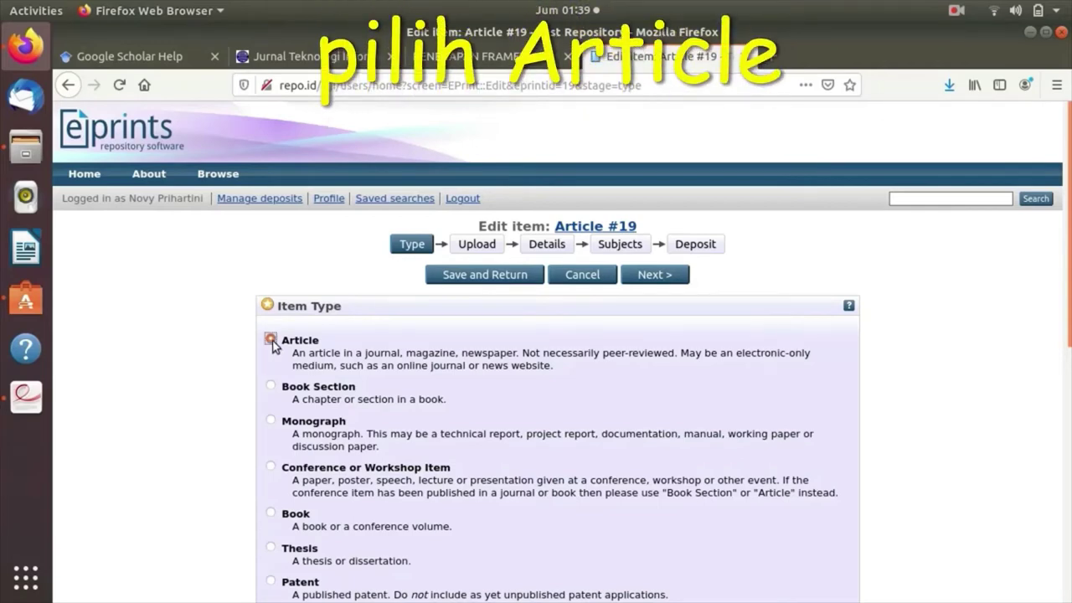
pyautogui.click(664, 277)
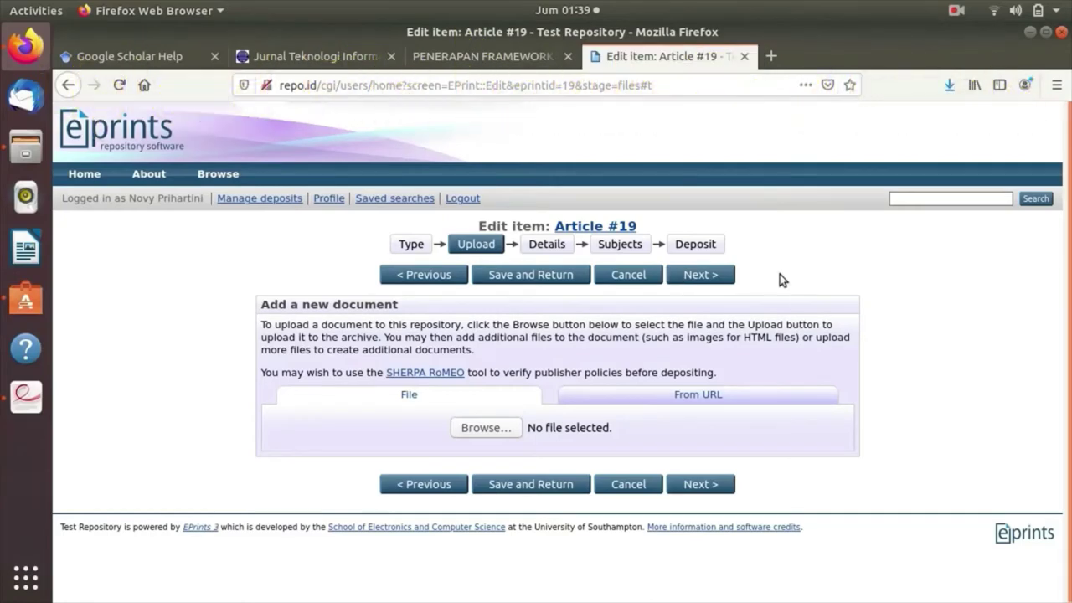
# Upload the file 26-65-1-PB.pdf from Downloads to the item and continue to the Details stage.
pyautogui.click(491, 433)
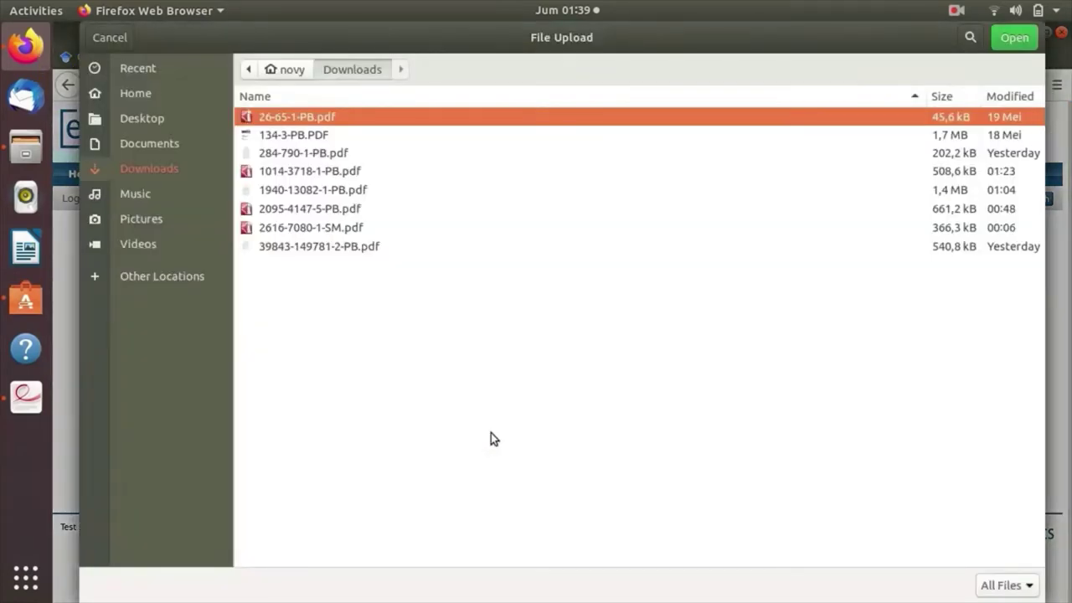
pyautogui.doubleClick(317, 119)
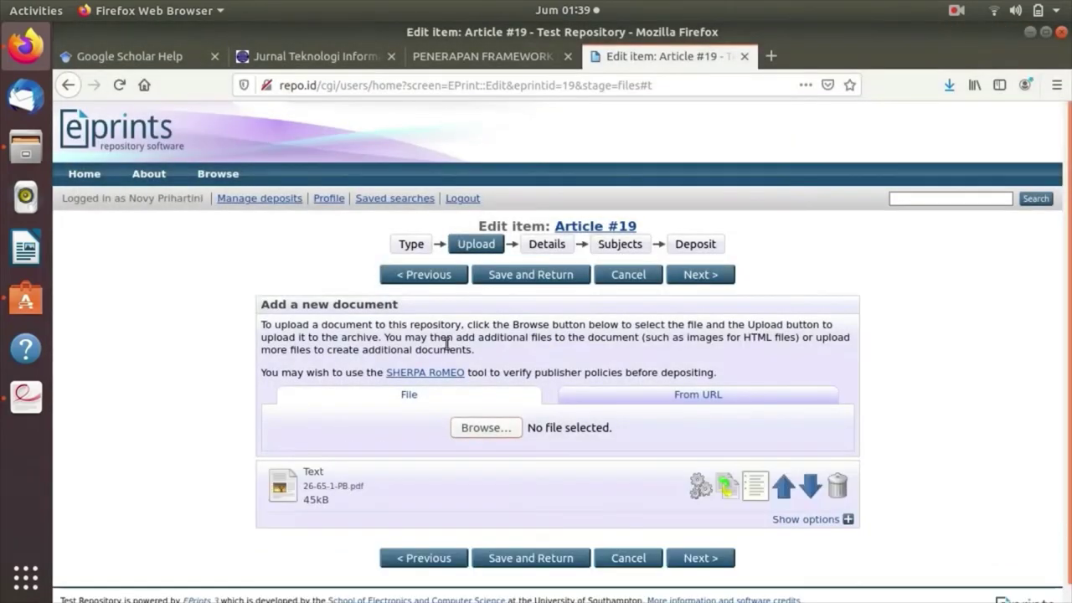
pyautogui.scroll(-1, 446, 344)
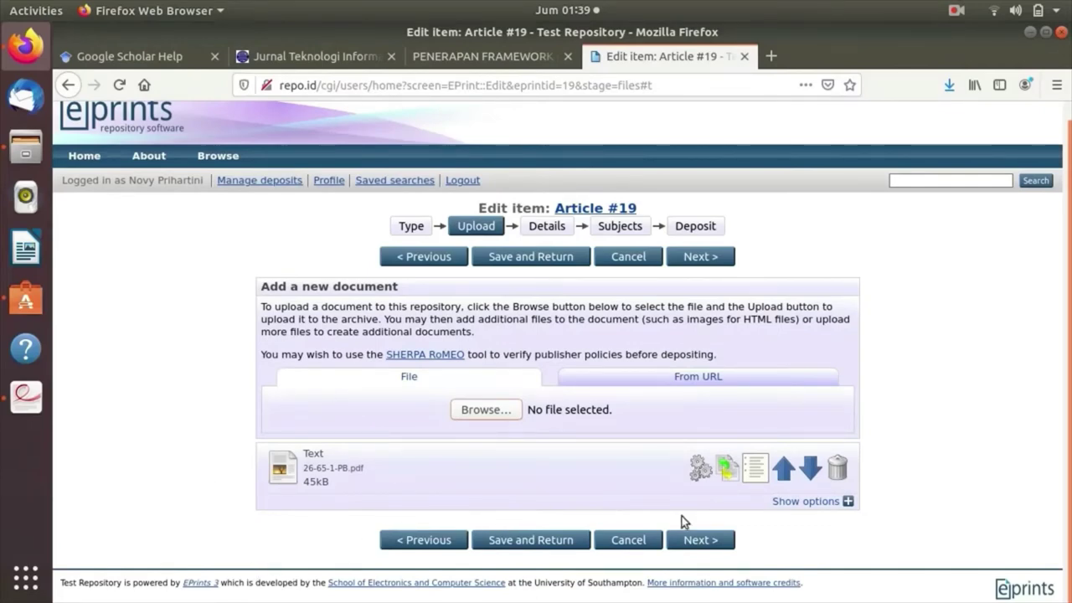
pyautogui.click(701, 540)
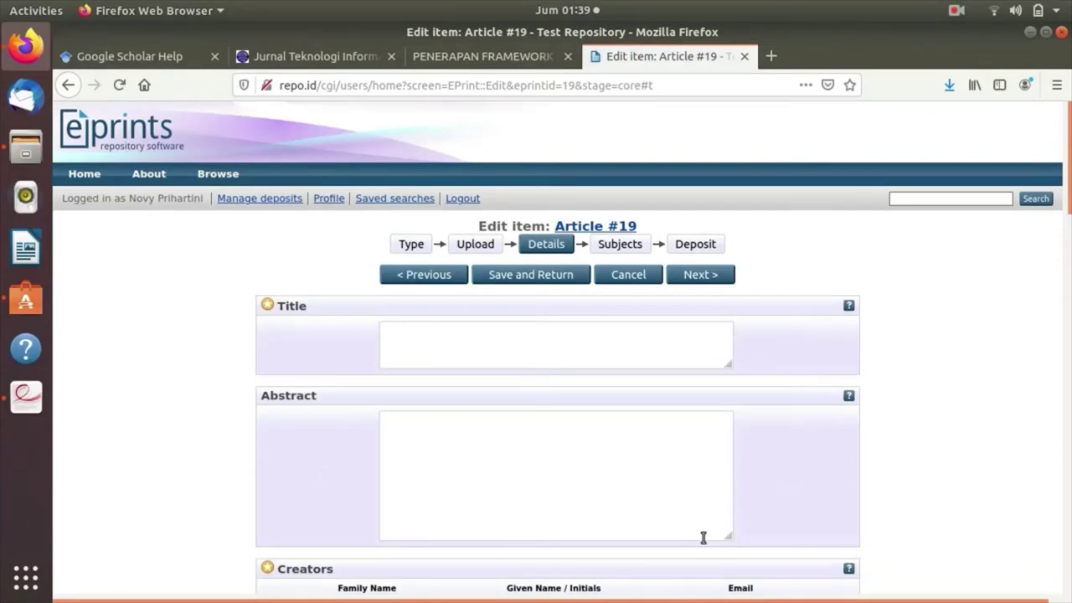
pyautogui.scroll(-5, 572, 512)
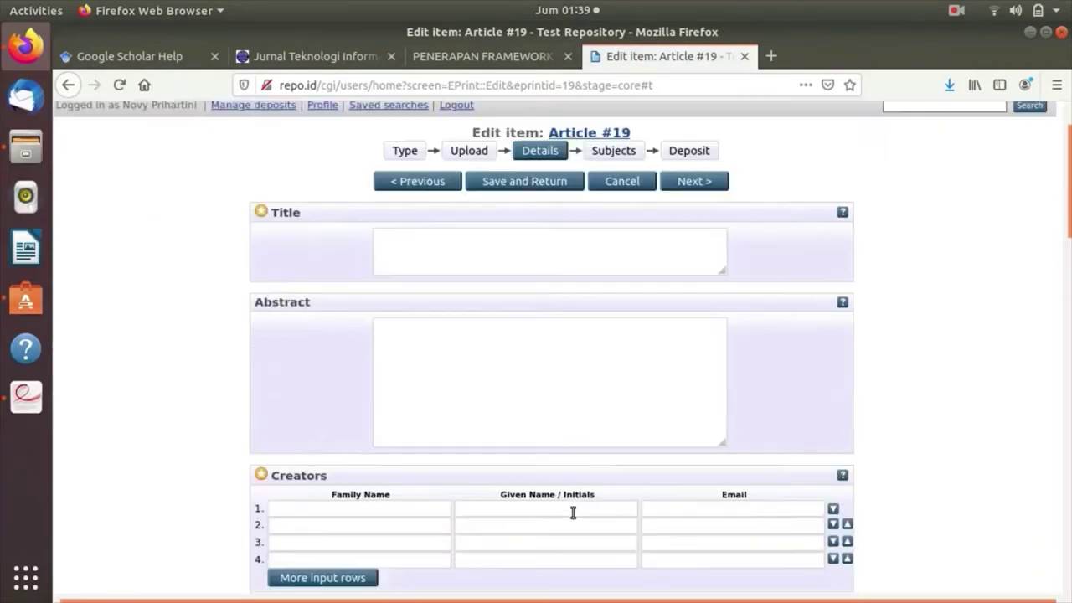
pyautogui.scroll(-15, 572, 515)
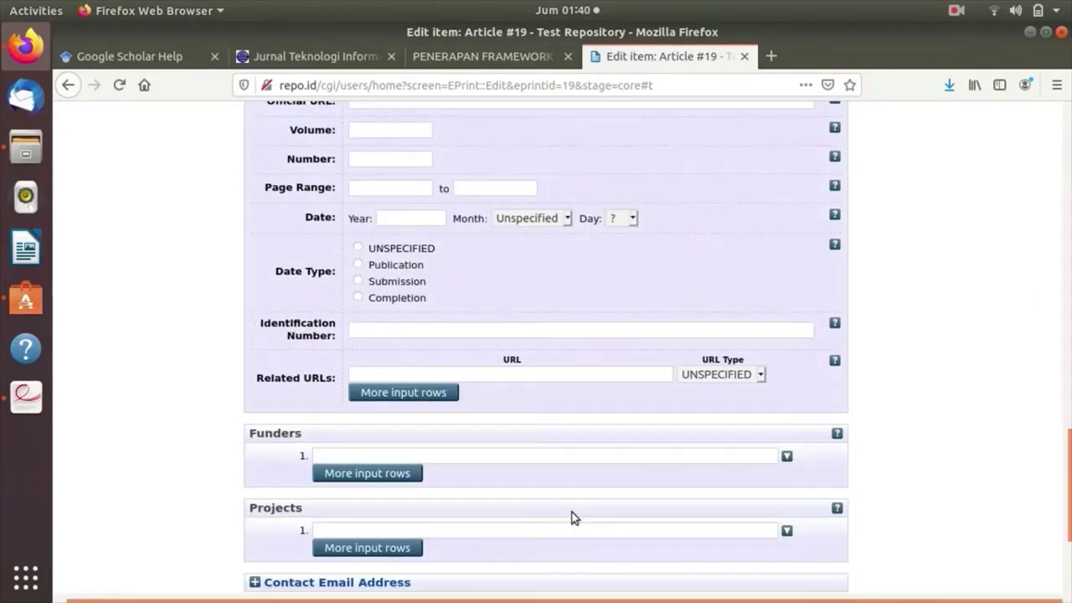
pyautogui.scroll(20, 573, 512)
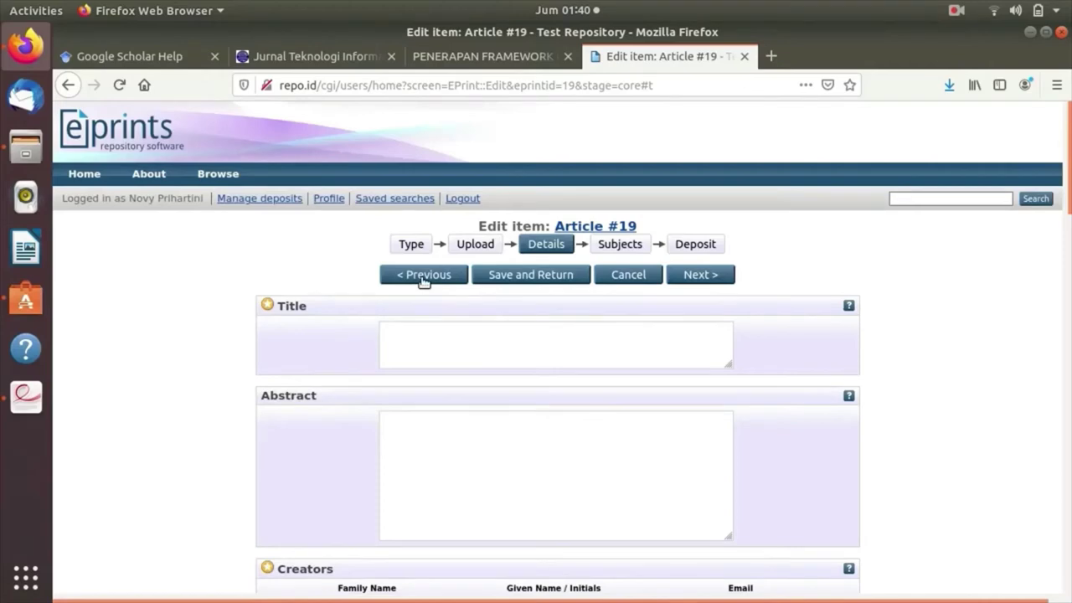
# Go back to the Upload stage, set the uploaded PDF to be visible to Anyone, and continue to the Details stage.
pyautogui.click(423, 276)
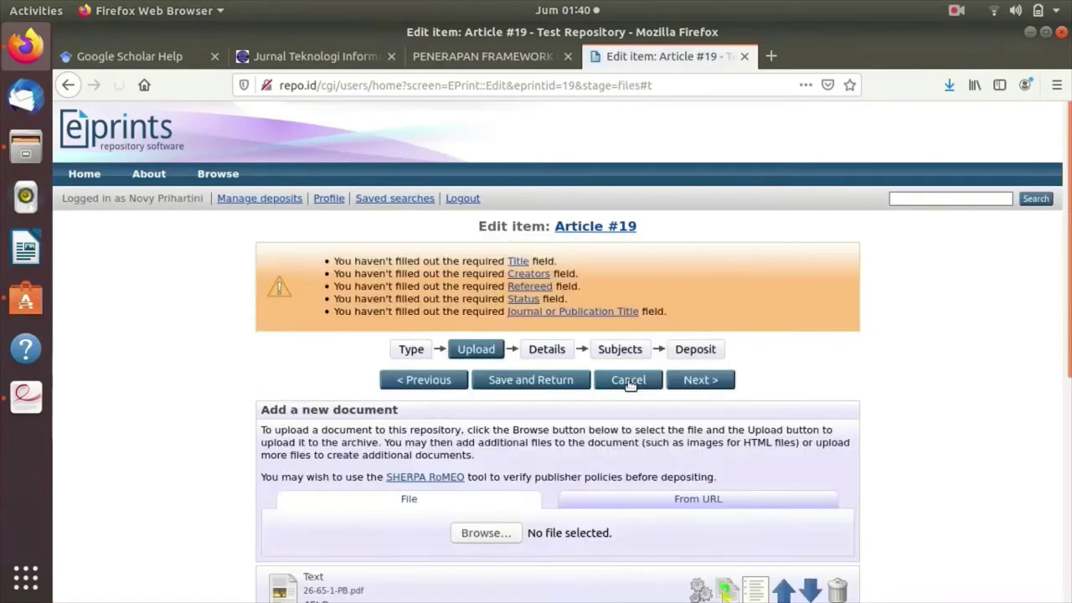
pyautogui.scroll(-5, 628, 381)
pyautogui.scroll(-2, 630, 384)
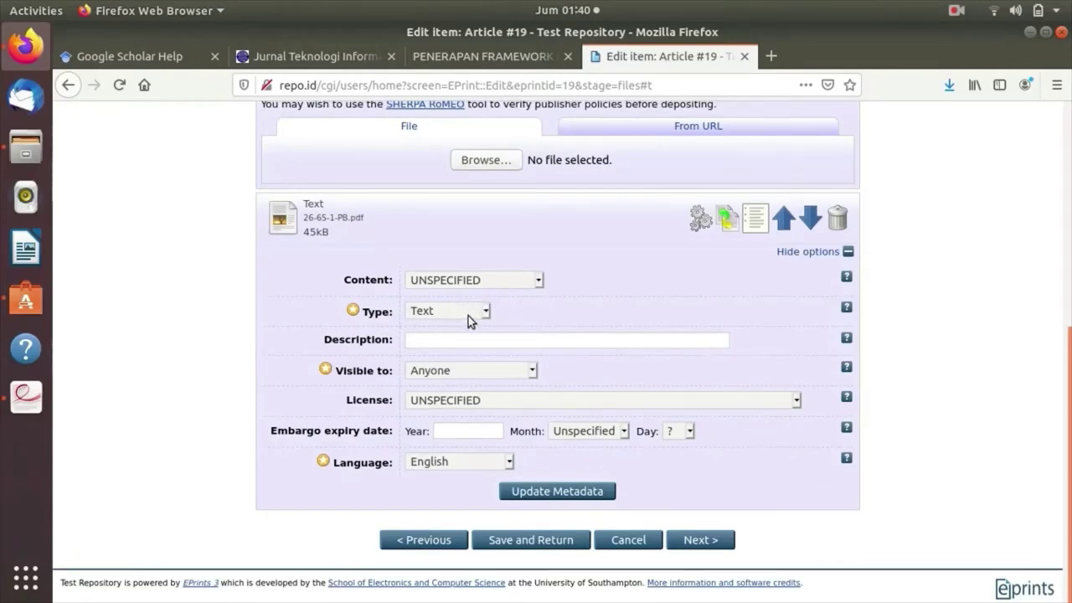
pyautogui.click(529, 376)
pyautogui.click(507, 376)
pyautogui.click(528, 377)
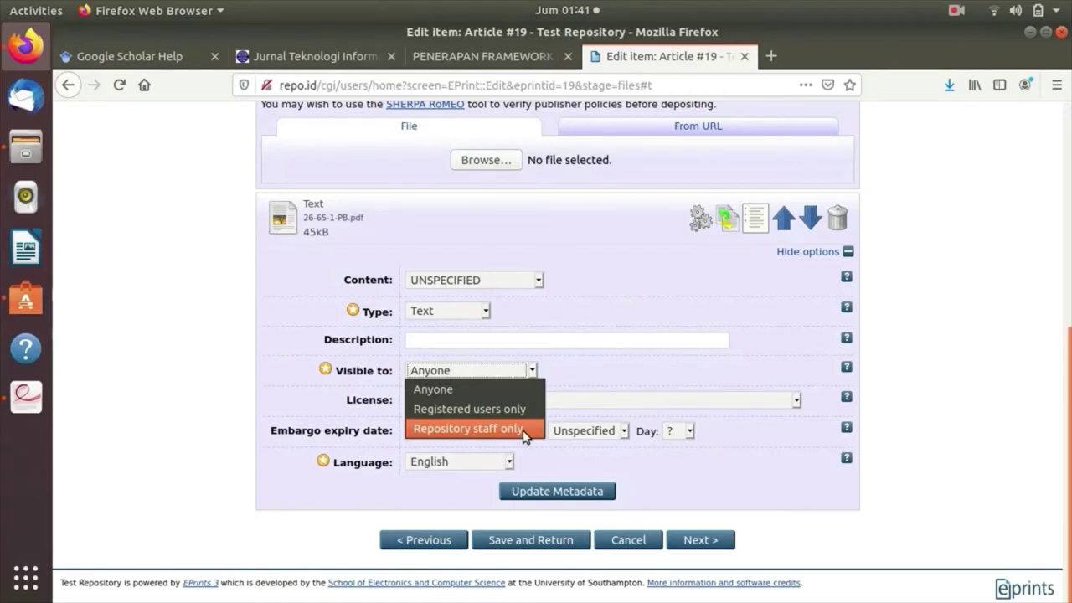
pyautogui.click(485, 388)
pyautogui.click(695, 540)
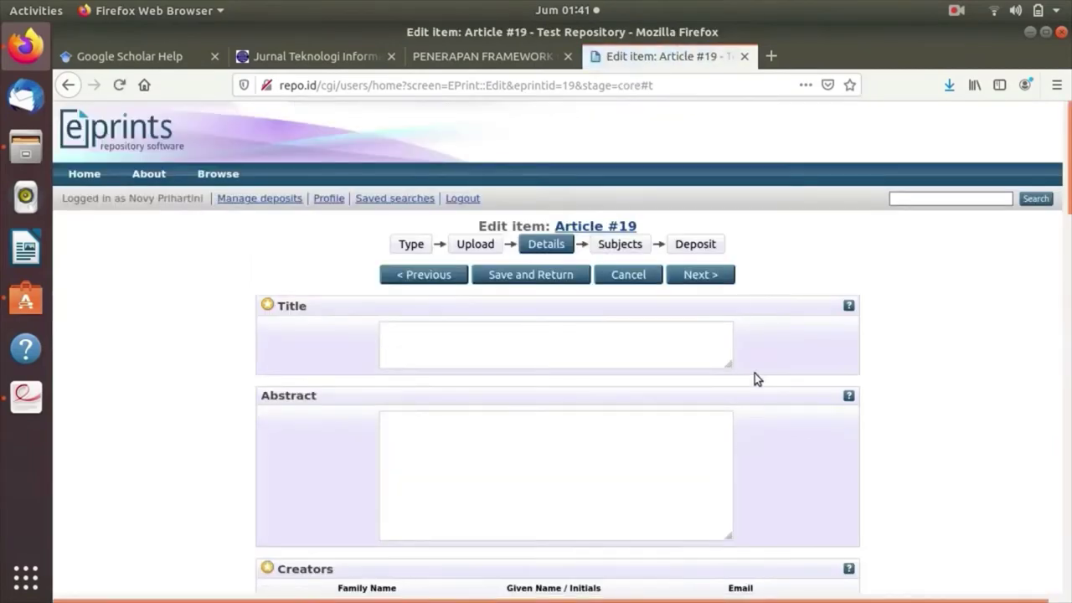
pyautogui.scroll(-15, 495, 438)
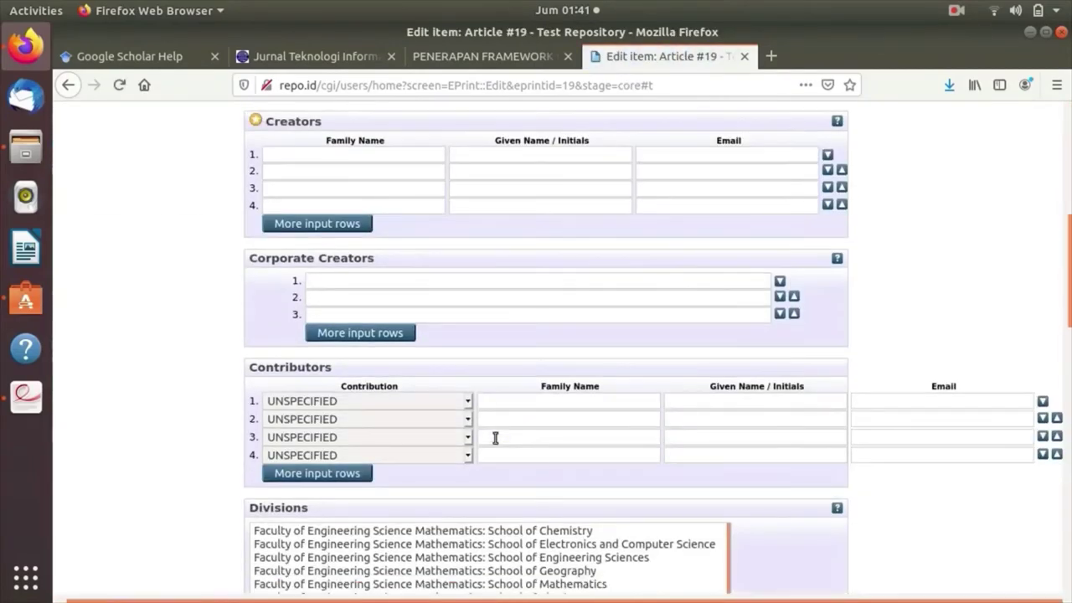
pyautogui.scroll(12, 495, 438)
pyautogui.scroll(2, 495, 438)
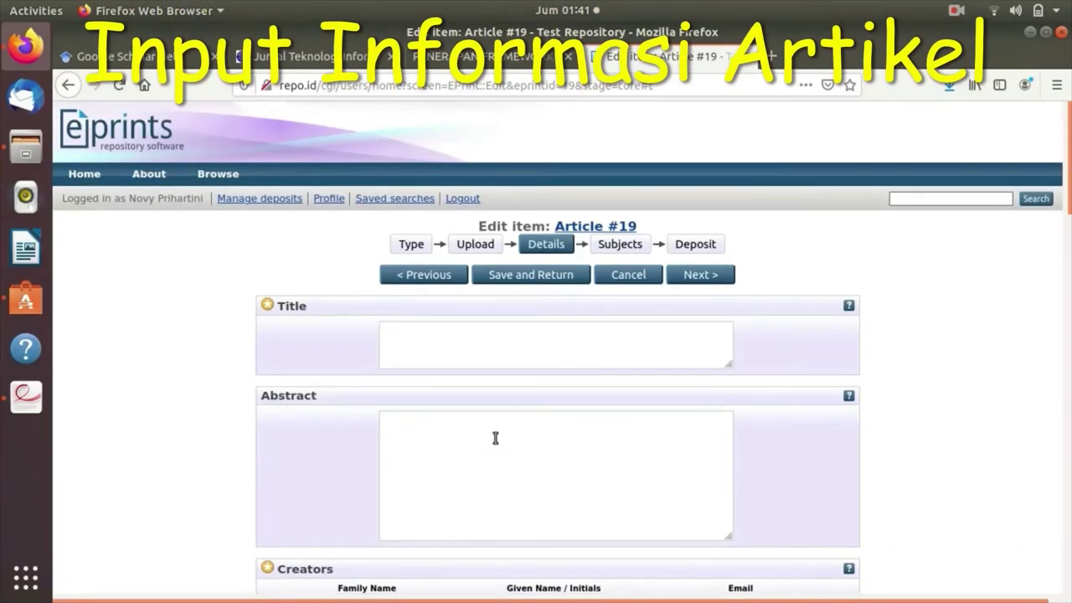
pyautogui.click(458, 342)
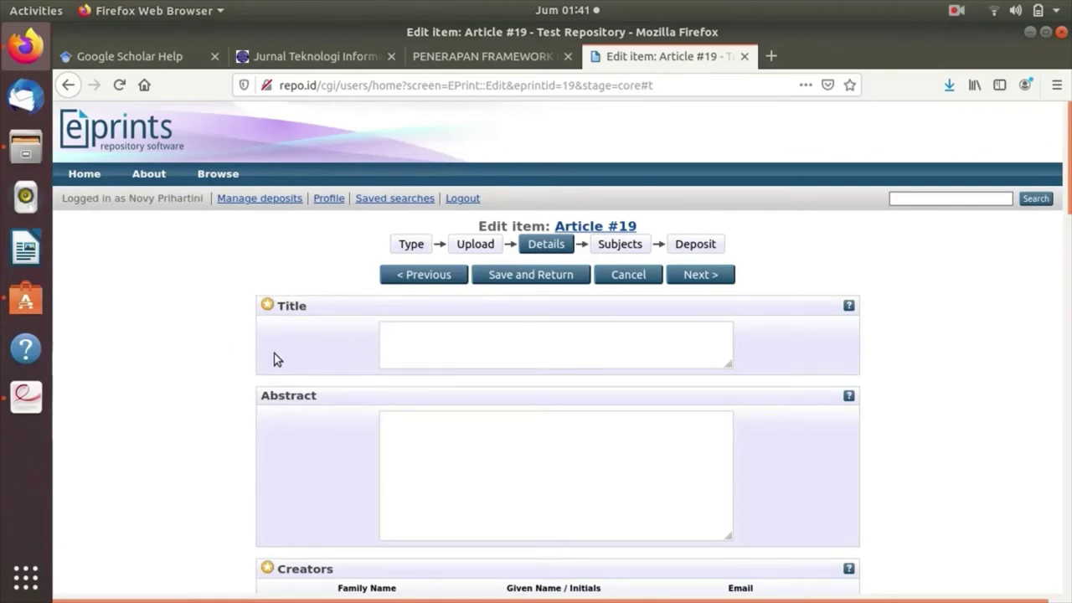
pyautogui.click(955, 10)
pyautogui.click(953, 78)
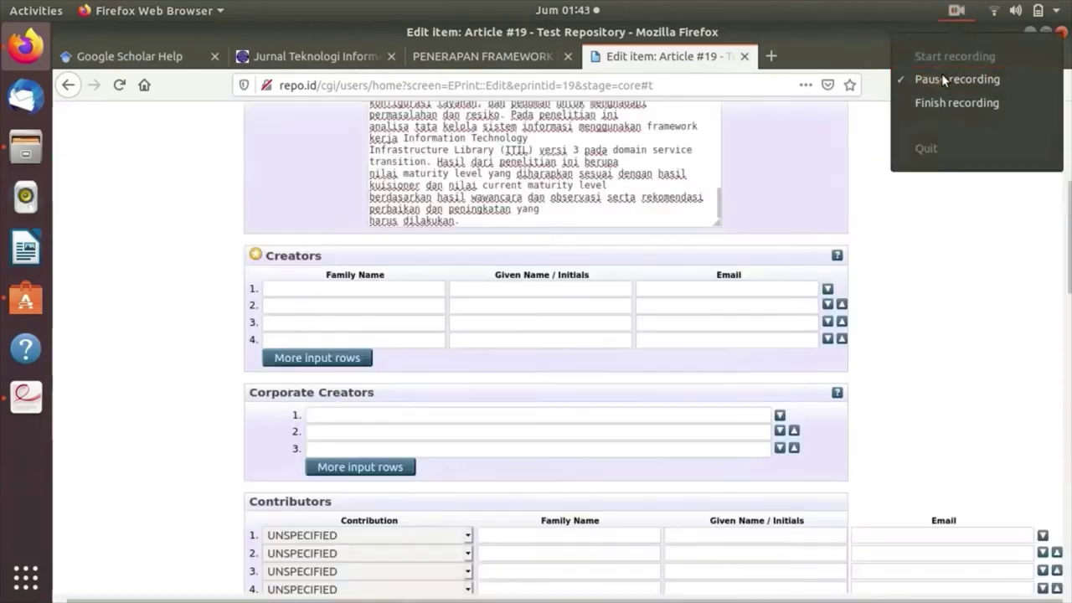
# Look up the author in the article PDF and enter the family and given names in the first Creators row.
pyautogui.scroll(5, 731, 170)
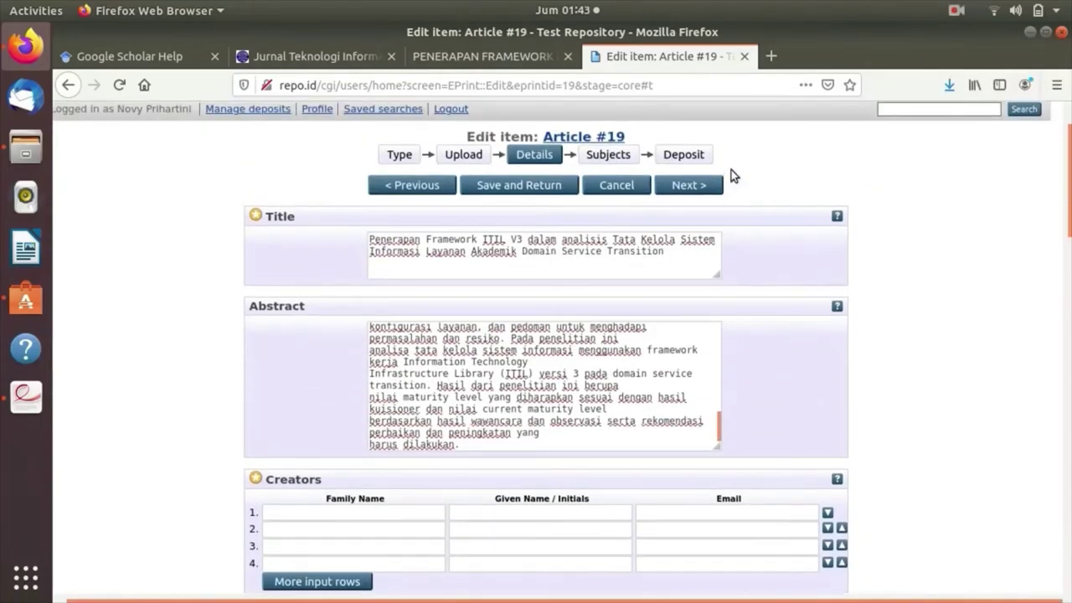
pyautogui.scroll(-2, 731, 174)
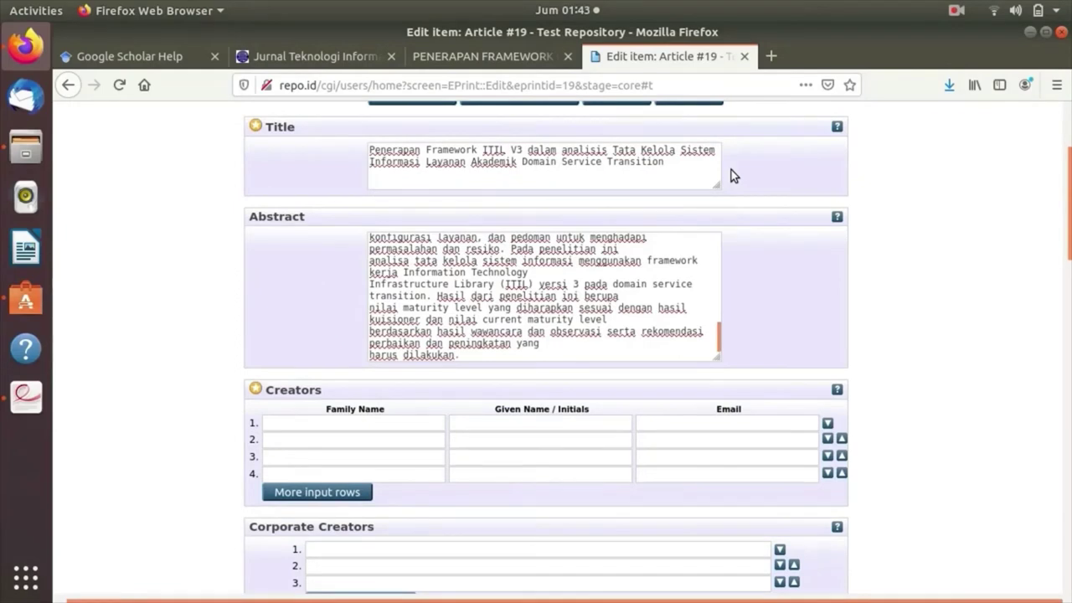
pyautogui.scroll(-4, 541, 264)
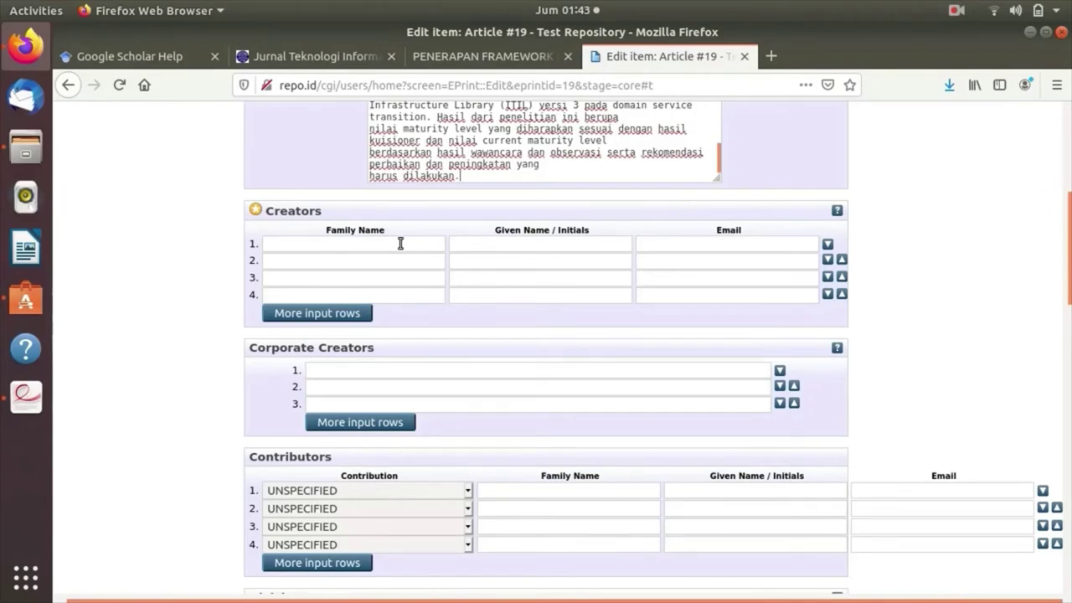
pyautogui.click(26, 397)
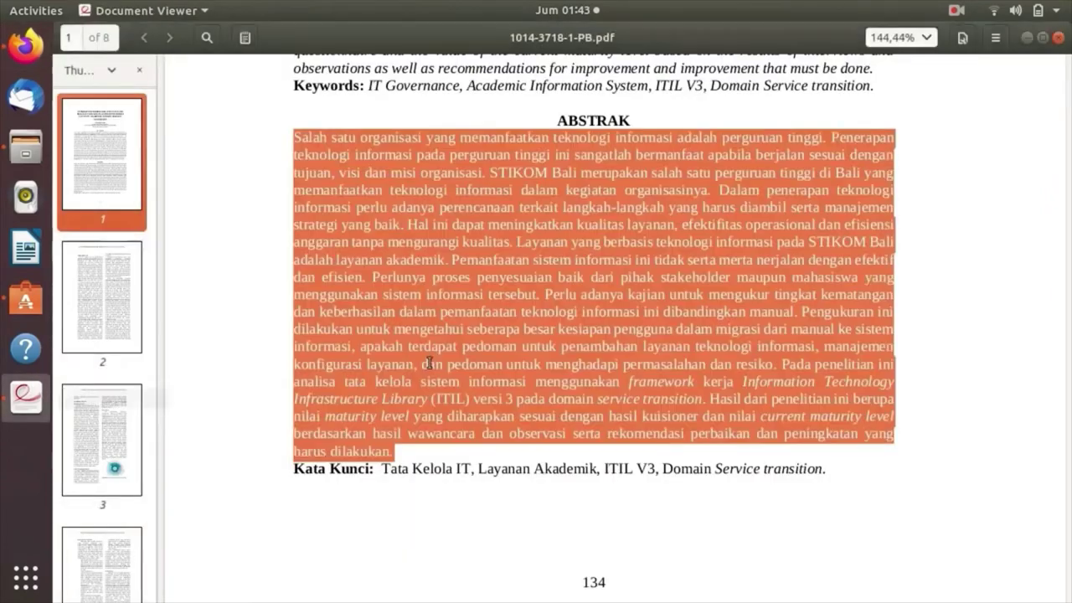
pyautogui.scroll(10, 494, 361)
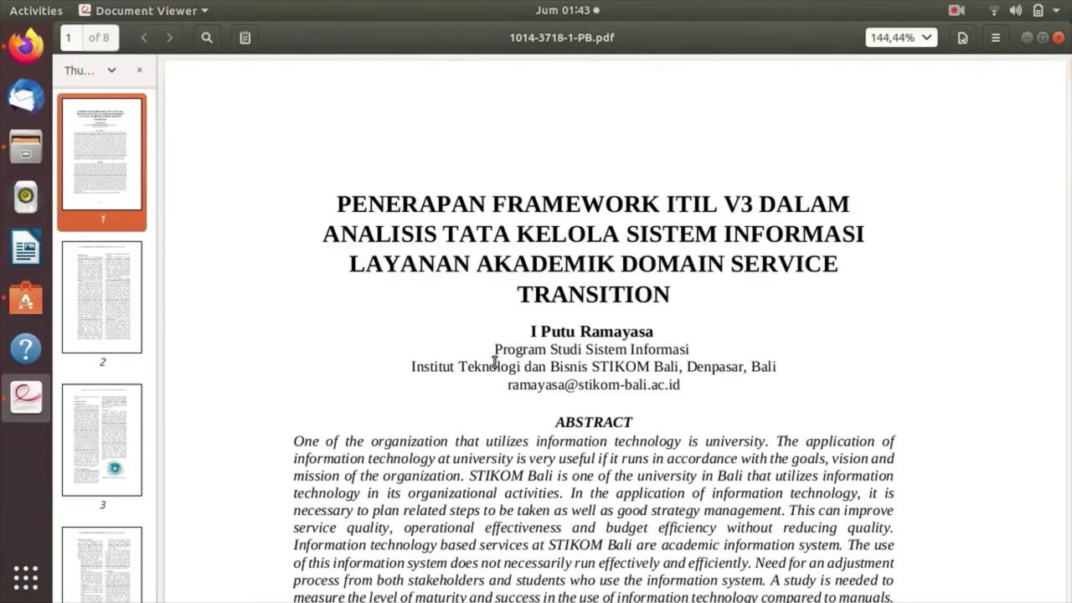
pyautogui.click(1026, 38)
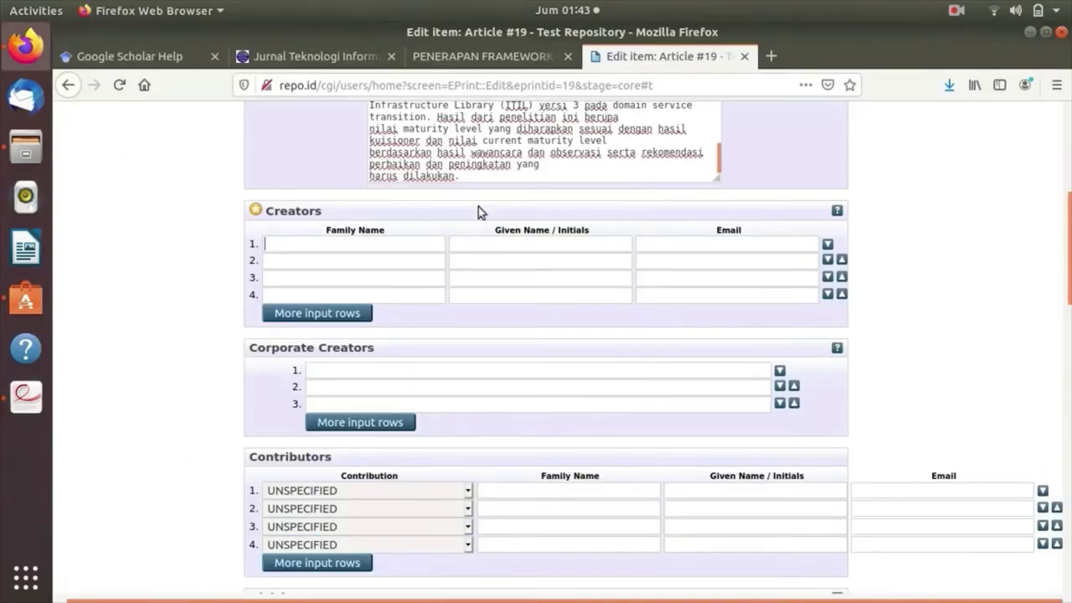
pyautogui.write('I Putu')
pyautogui.click(499, 247)
pyautogui.write('Ramayasa')
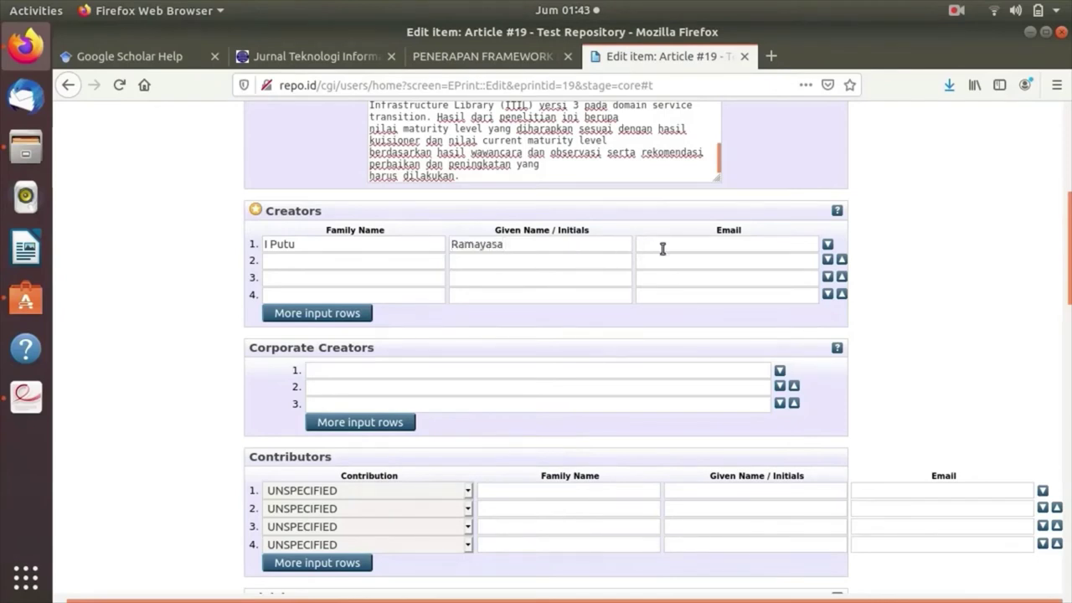
# Copy the author's e-mail address from the article PDF into the first creator's Email field.
pyautogui.click(23, 395)
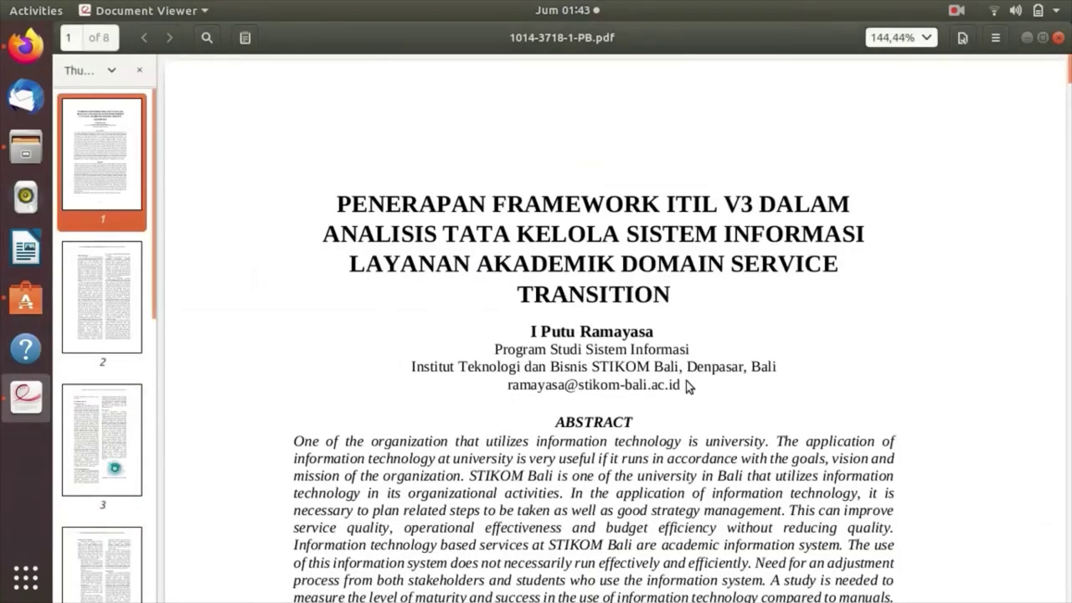
pyautogui.moveTo(680, 387); pyautogui.dragTo(507, 394)
pyautogui.hotkey('ctrl', 'c')
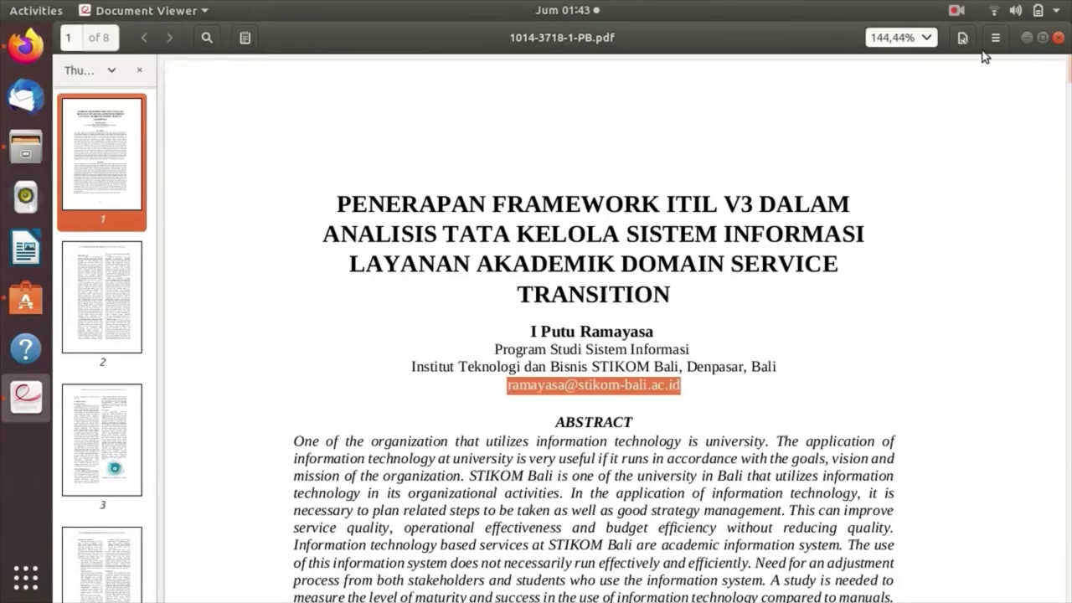
pyautogui.click(1027, 37)
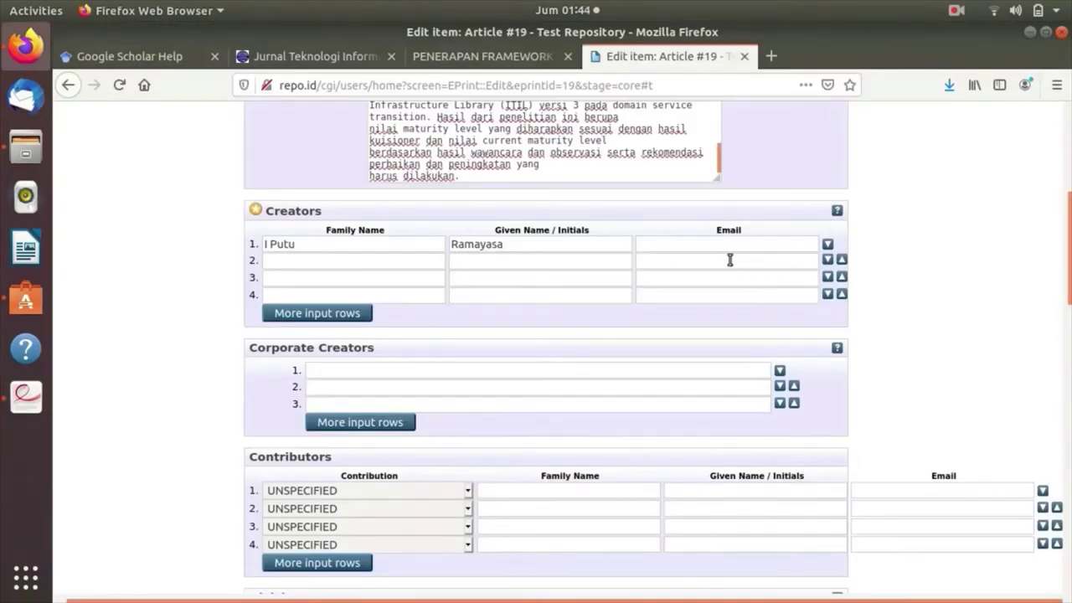
pyautogui.hotkey('ctrl', 'v')
# Select the division Faculty of Engineering Science Mathematics: School of Electronics and Computer Science.
pyautogui.scroll(-5, 474, 337)
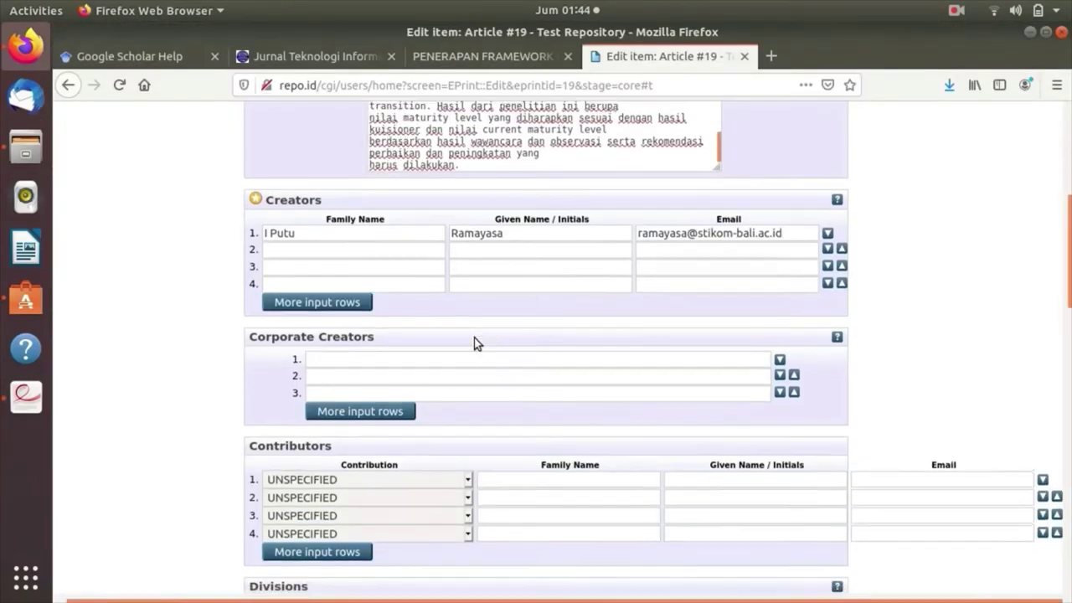
pyautogui.scroll(-1, 476, 338)
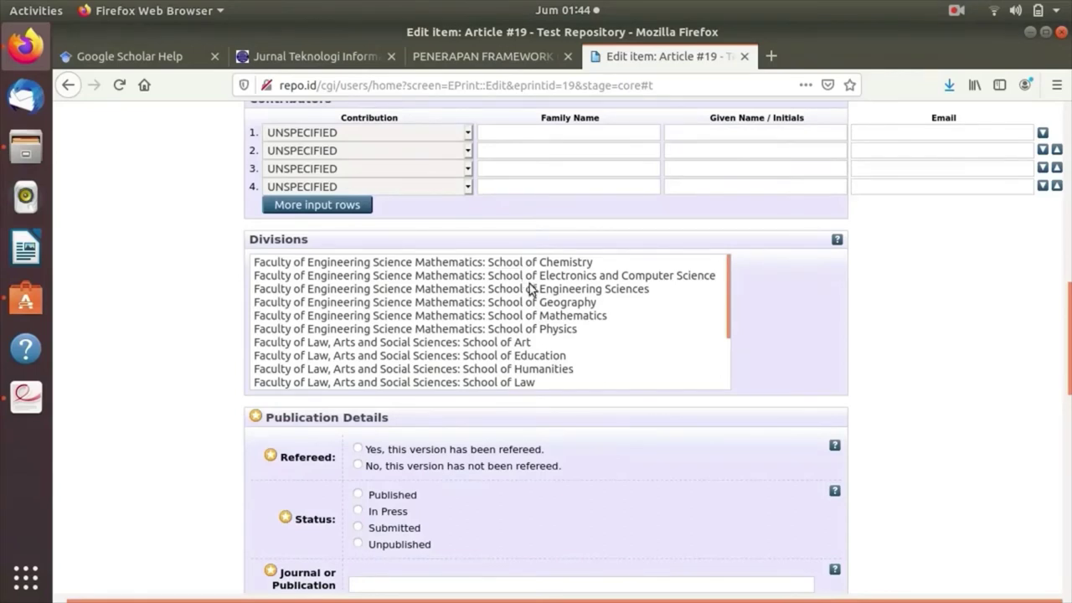
pyautogui.click(633, 280)
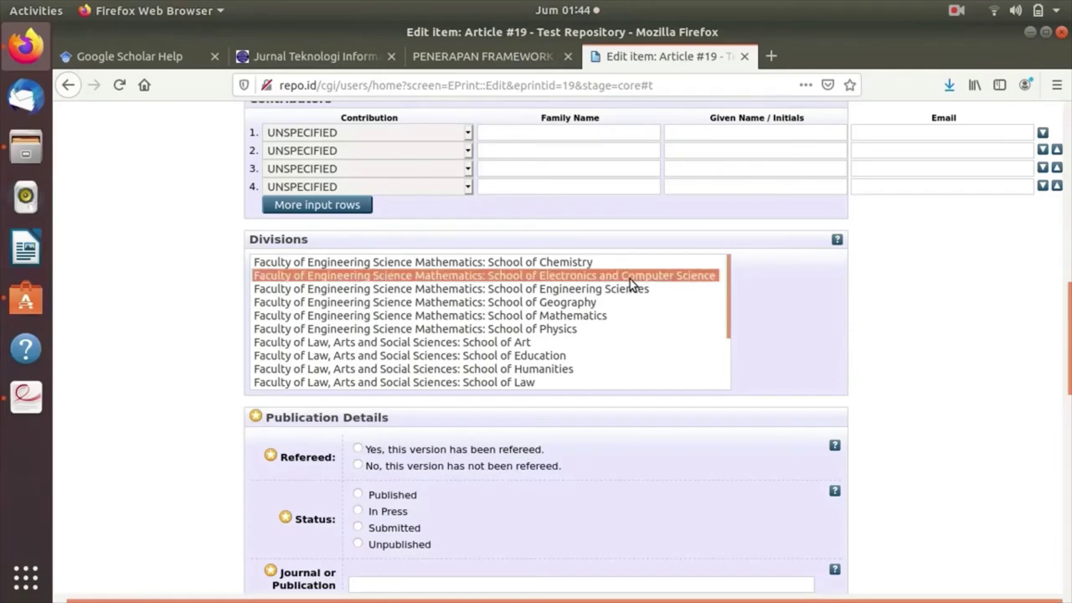
# In the publication details, mark this version as not refereed and set the status to Published.
pyautogui.scroll(-3, 655, 373)
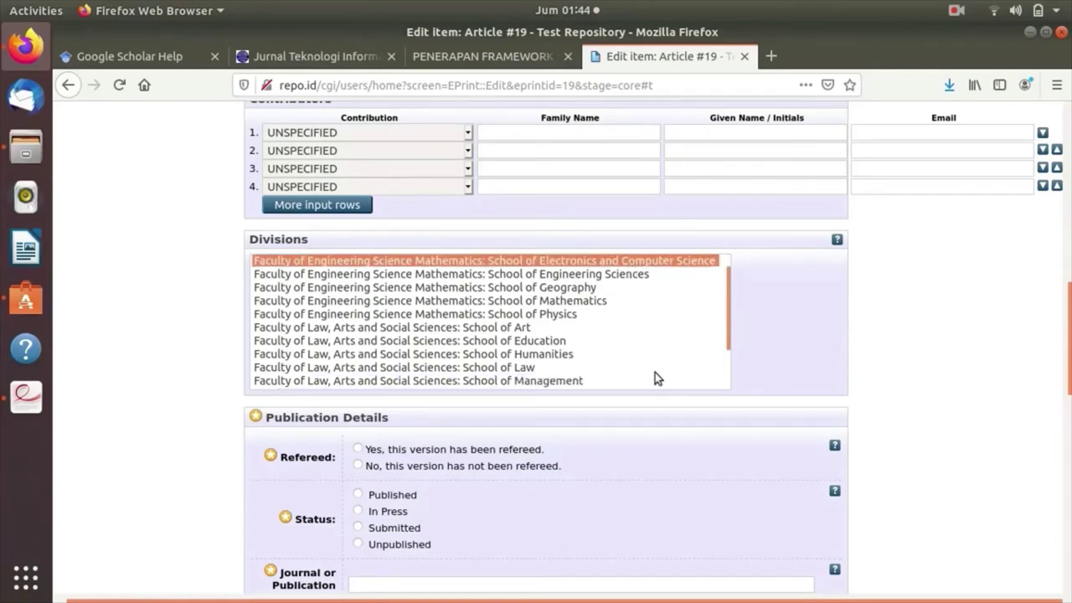
pyautogui.scroll(-5, 593, 466)
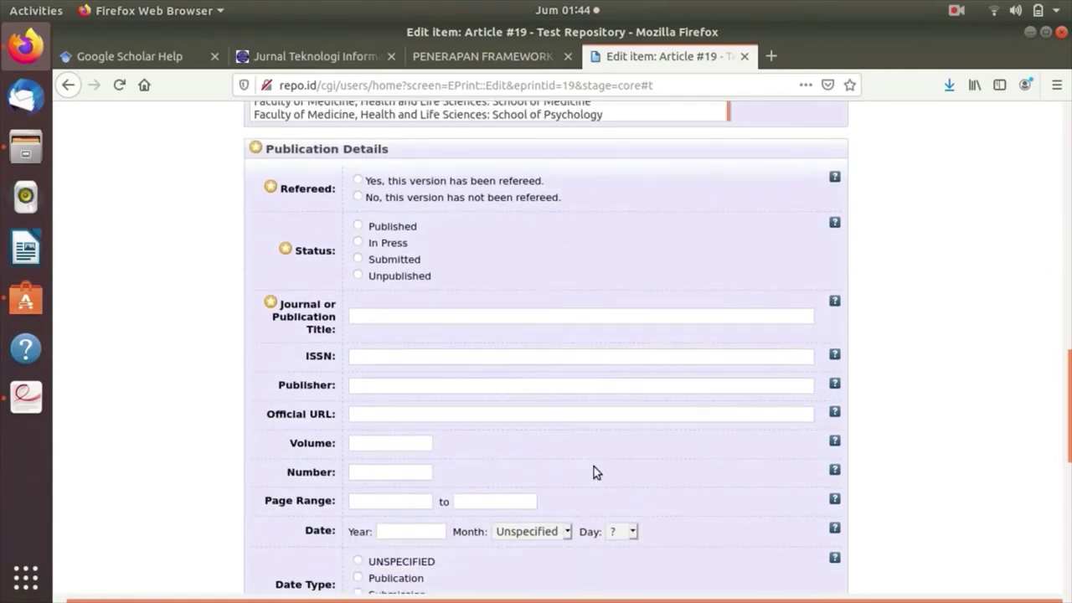
pyautogui.click(358, 197)
pyautogui.click(358, 226)
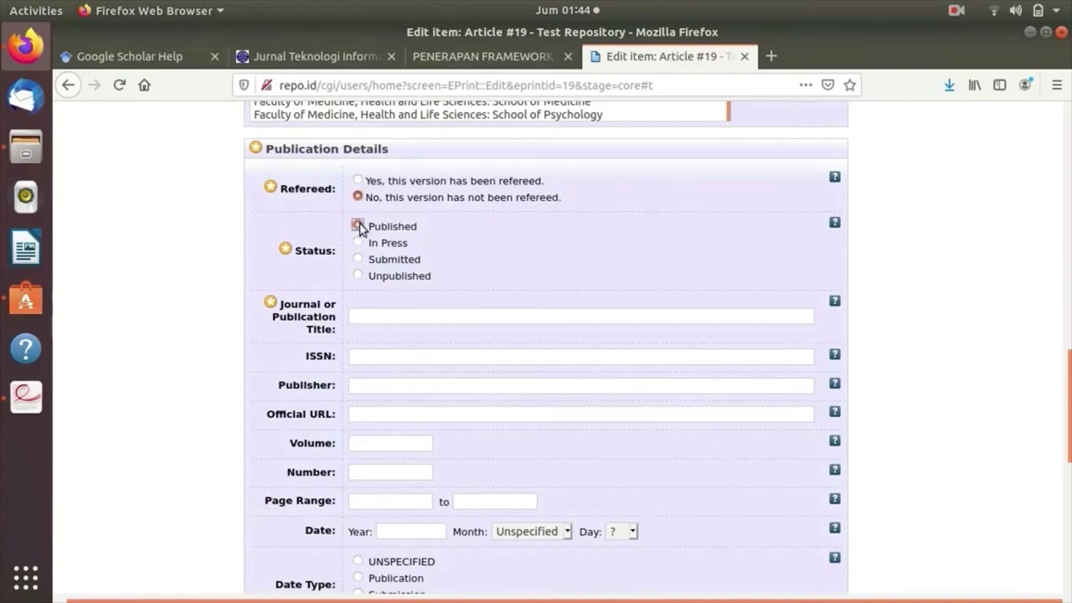
# Check the journal's name on the article's web page and enter "Jurnal Teknologi Informasi dan Komputer" as the Journal or Publication Title.
pyautogui.click(448, 315)
pyautogui.click(484, 56)
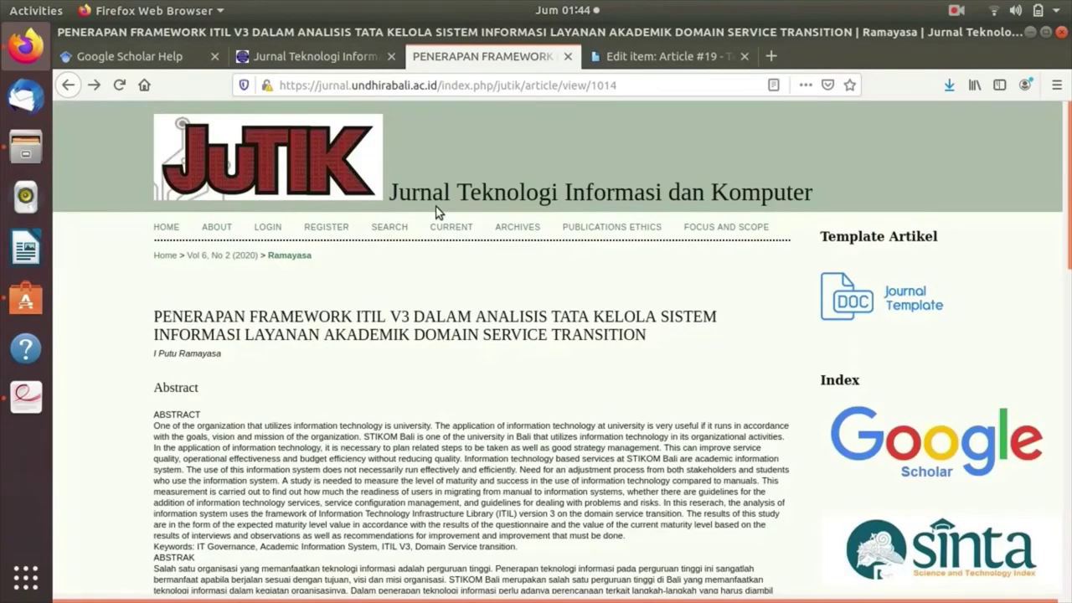
pyautogui.click(646, 55)
pyautogui.write('Jur')
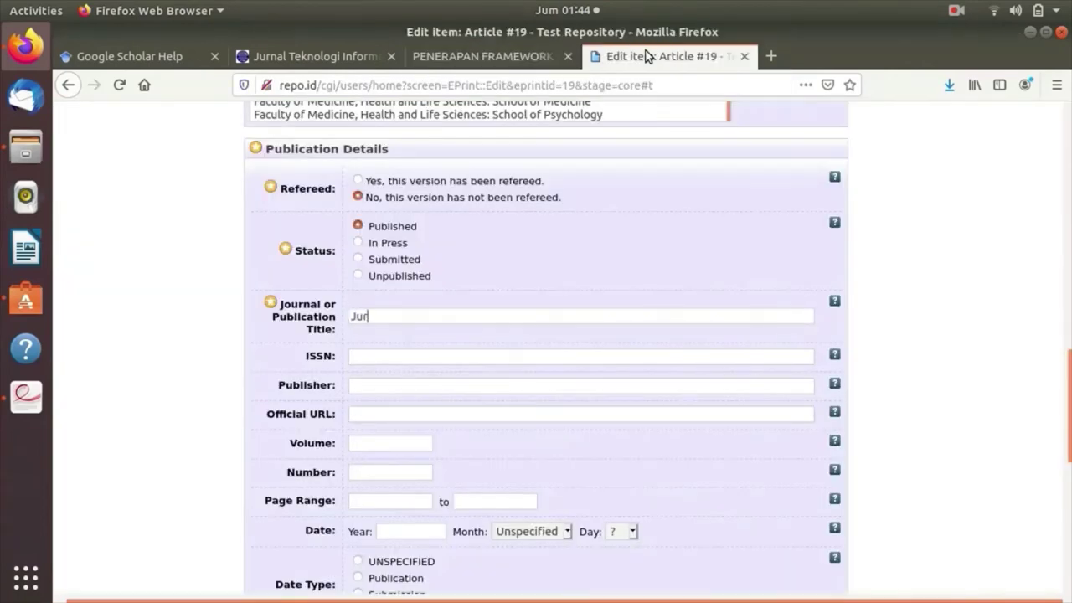
pyautogui.write('nal Teknologi Infor')
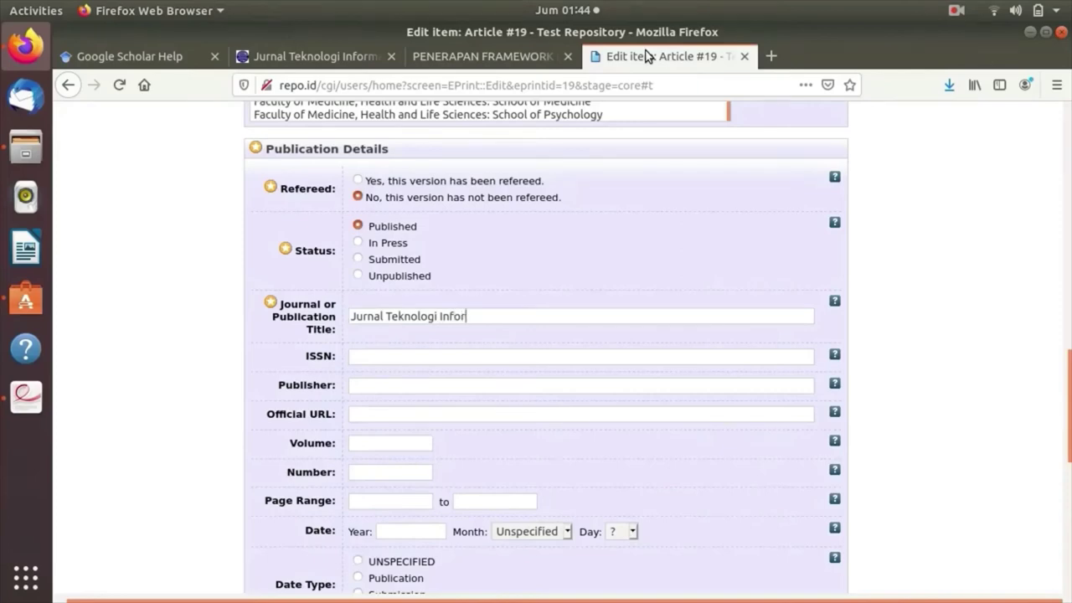
pyautogui.write('masi dan Kom')
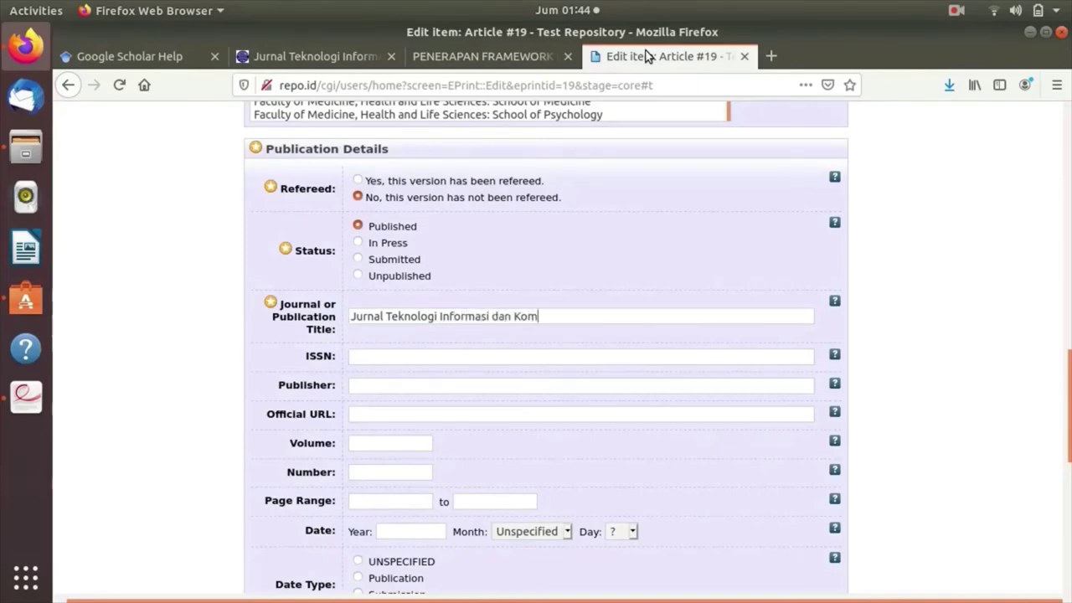
pyautogui.write('puter')
pyautogui.scroll(-3, 574, 344)
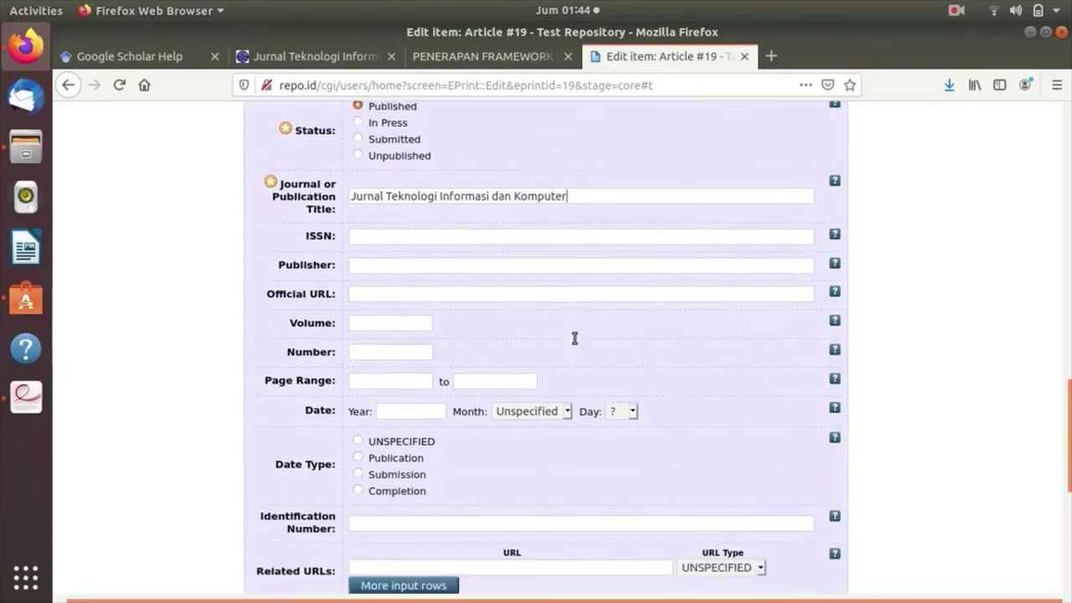